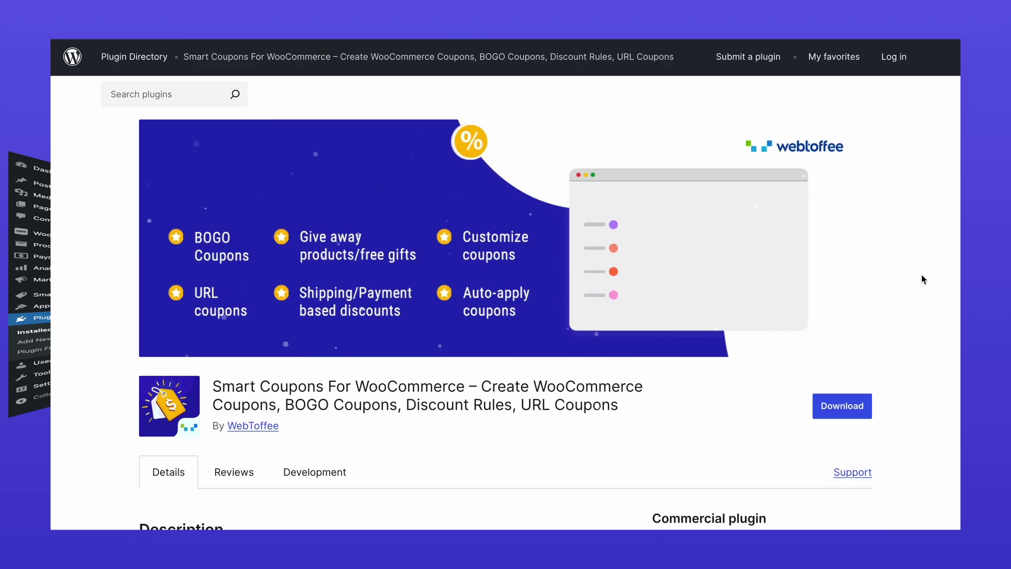
# Step: Scroll through the Smart Coupons For WooCommerce plugin page in the Plugin Directory
pyautogui.scroll(-2, 921, 274)
pyautogui.scroll(-3, 921, 274)
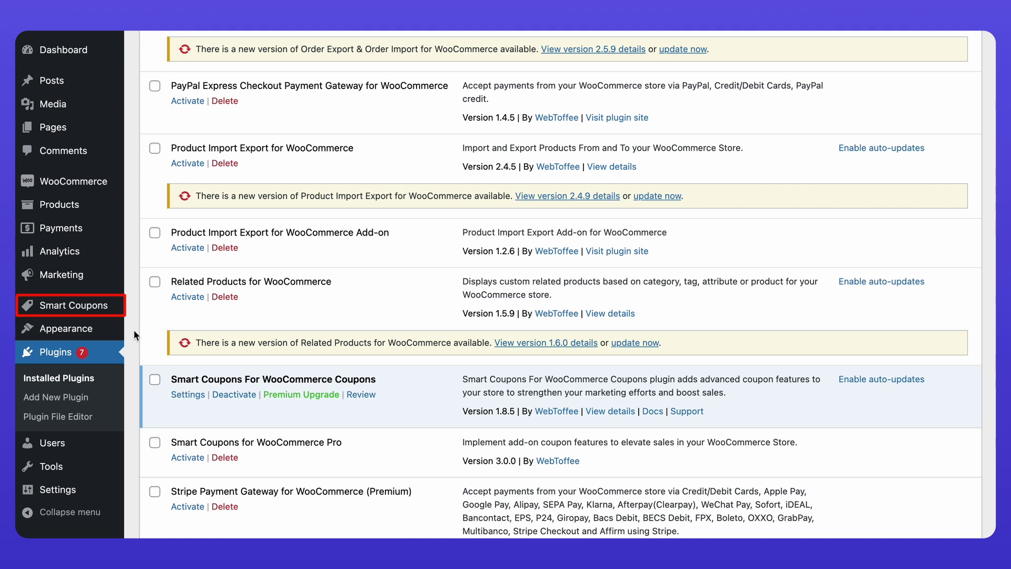
# Step: Start a new custom BOGO offer of type Buy product X, get product X/Y
pyautogui.moveTo(79, 305)
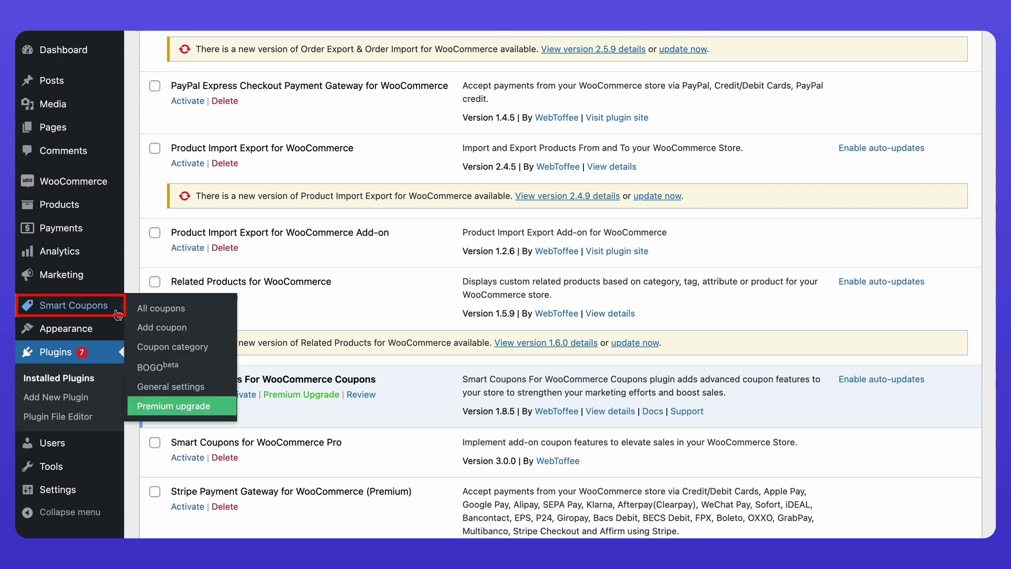
pyautogui.click(142, 374)
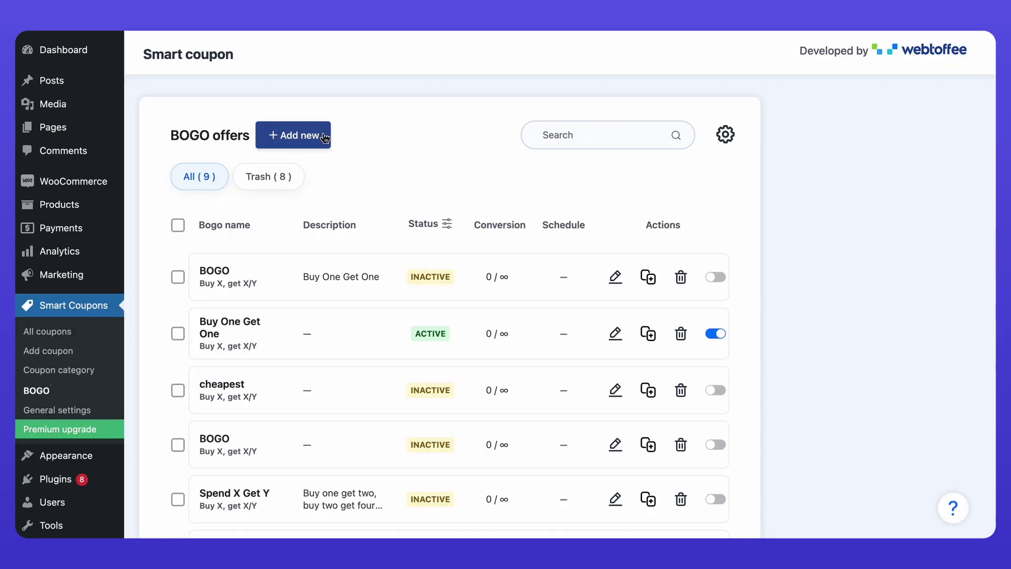
pyautogui.click(322, 136)
pyautogui.click(543, 156)
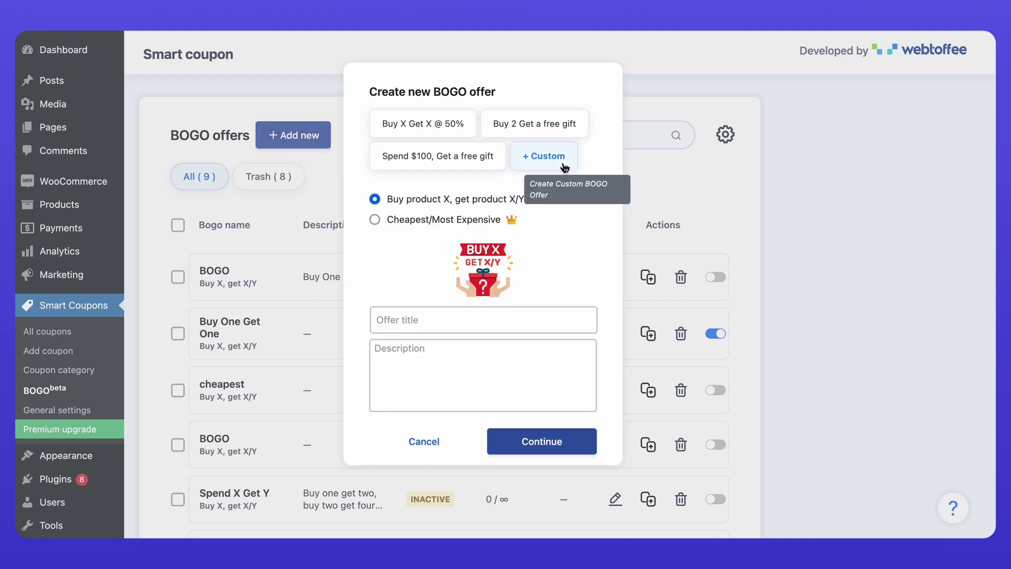
pyautogui.click(375, 199)
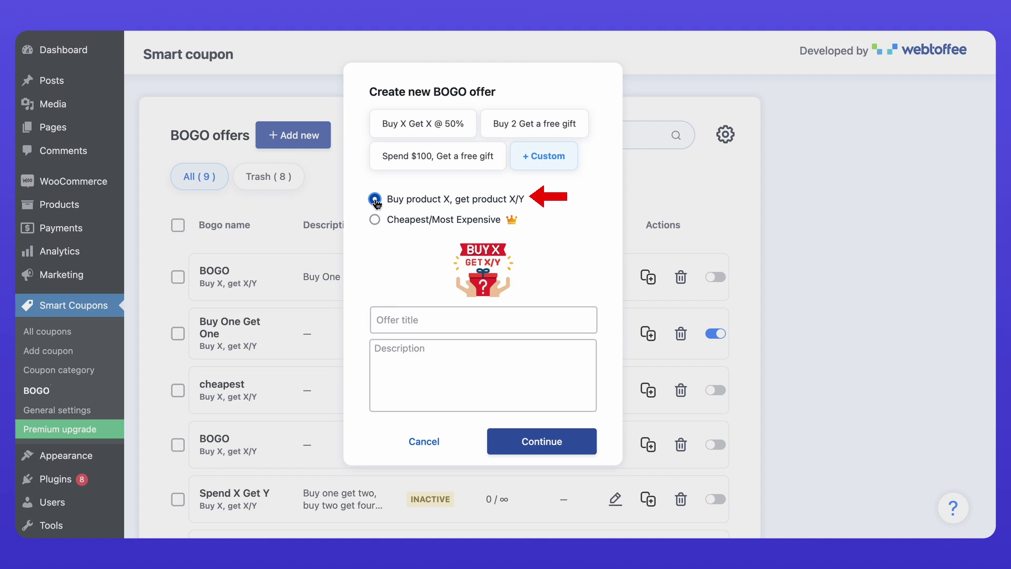
# Step: Title the offer 'Free Tote Bag for Spending $100', paste its description, and continue
pyautogui.click(390, 319)
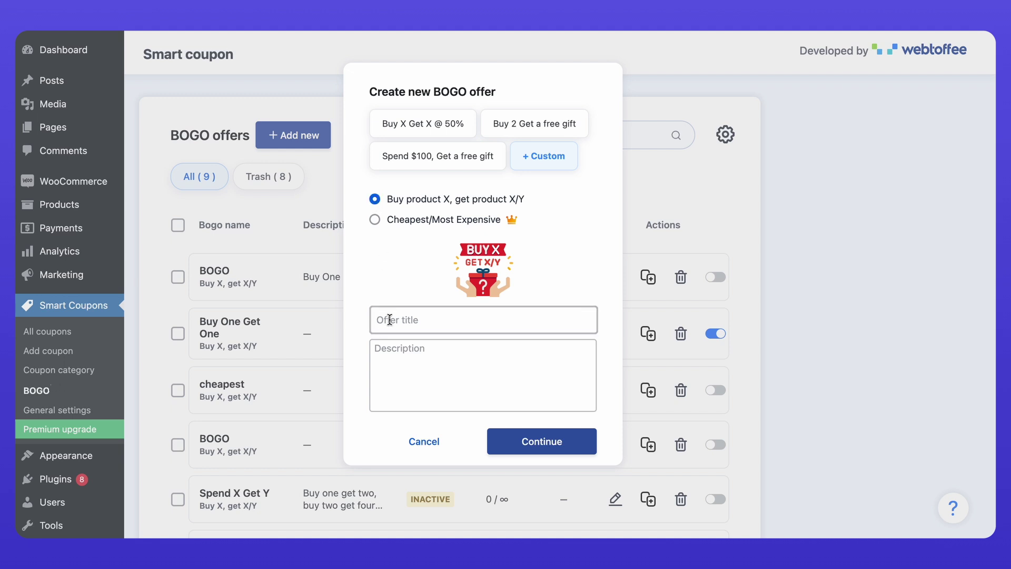
pyautogui.write('Free Tote Bag for Spending $100')
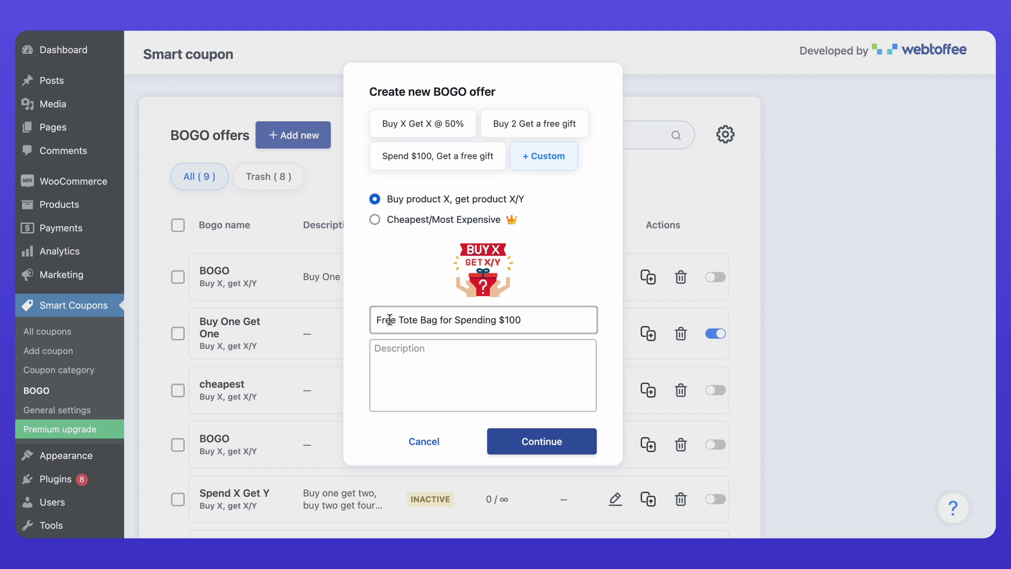
pyautogui.click(387, 346)
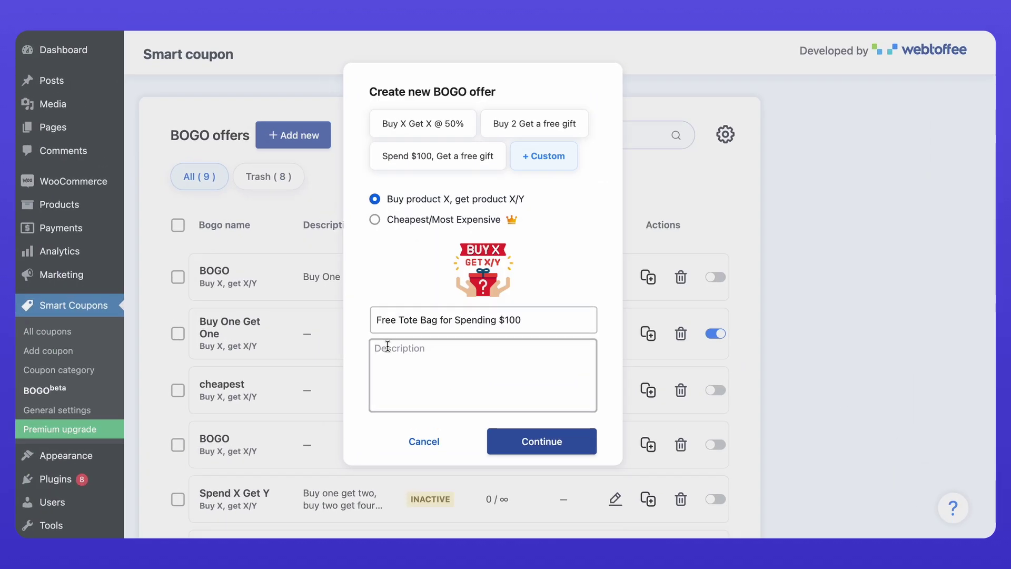
pyautogui.click(388, 346)
pyautogui.write('Free Tote Bag on Every $100 Spend in the Store')
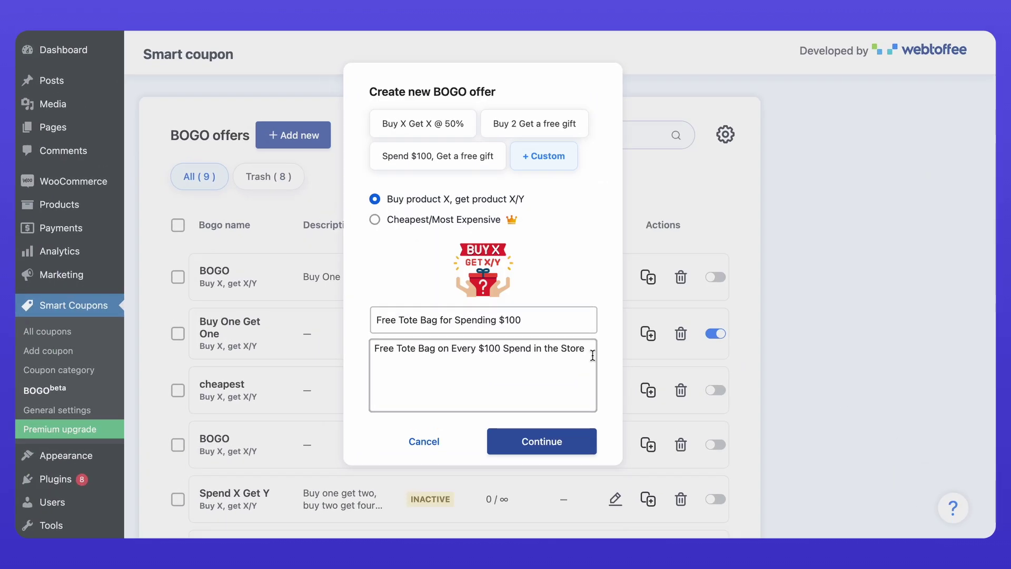
pyautogui.click(611, 390)
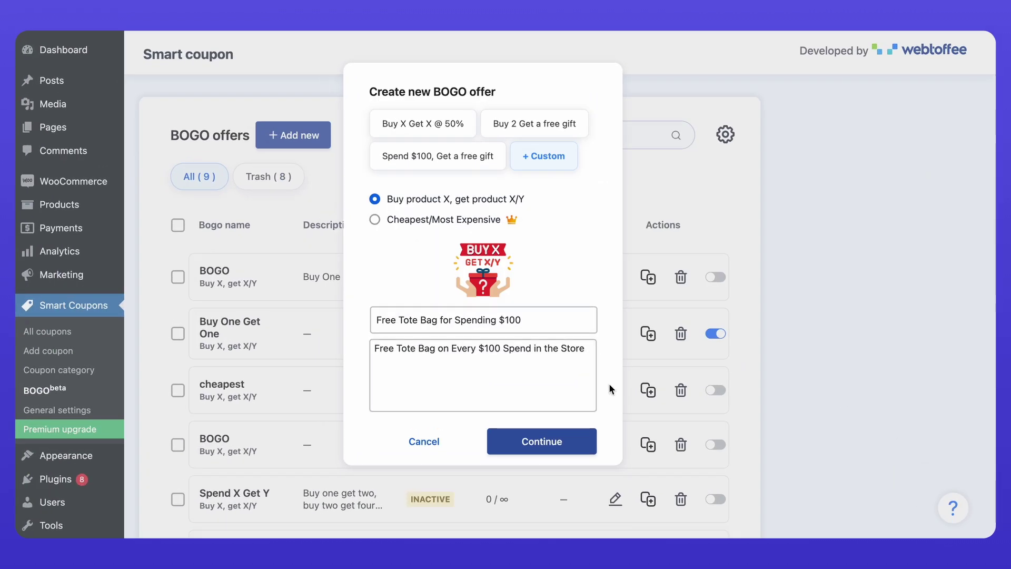
pyautogui.click(585, 451)
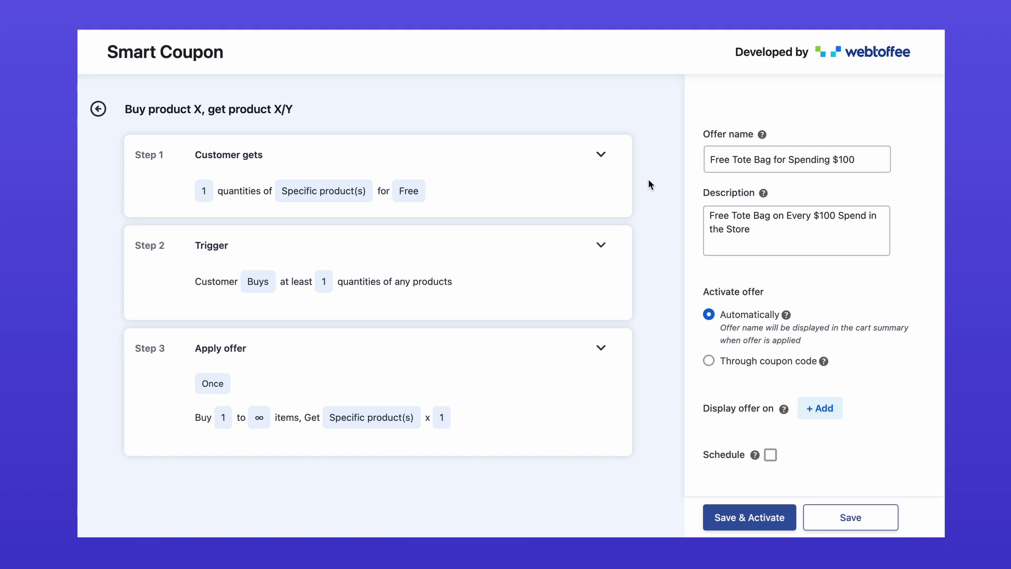
# Step: Set the Customer gets reward to 1 free Tote Bag (#3545), found by searching 'tote'
pyautogui.click(601, 156)
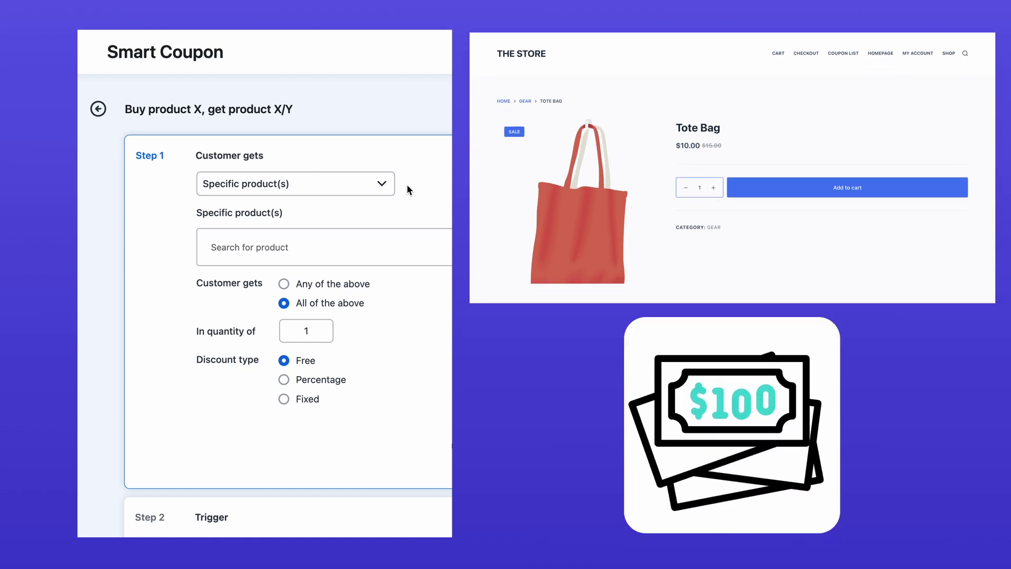
pyautogui.click(311, 243)
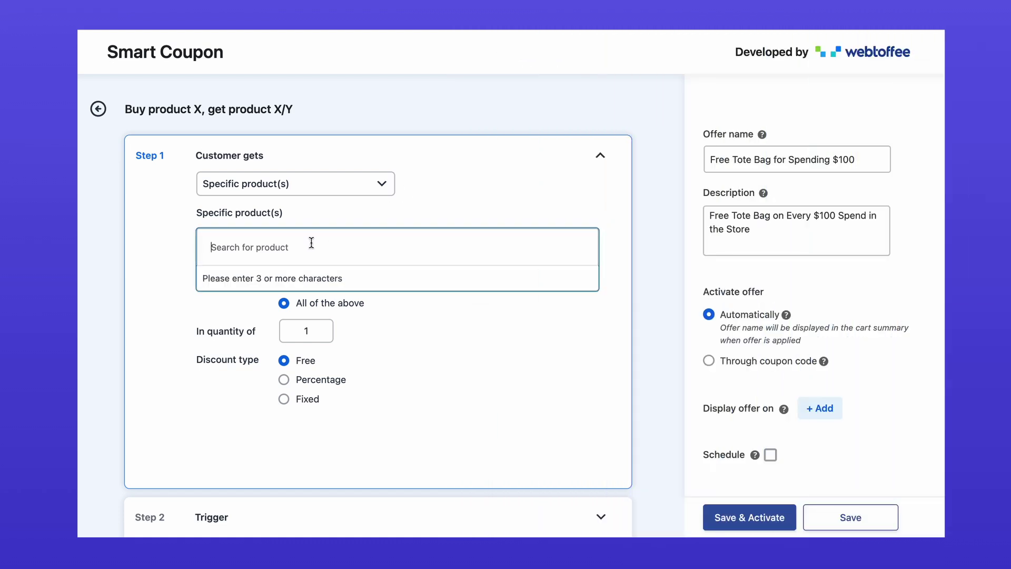
pyautogui.write('tote')
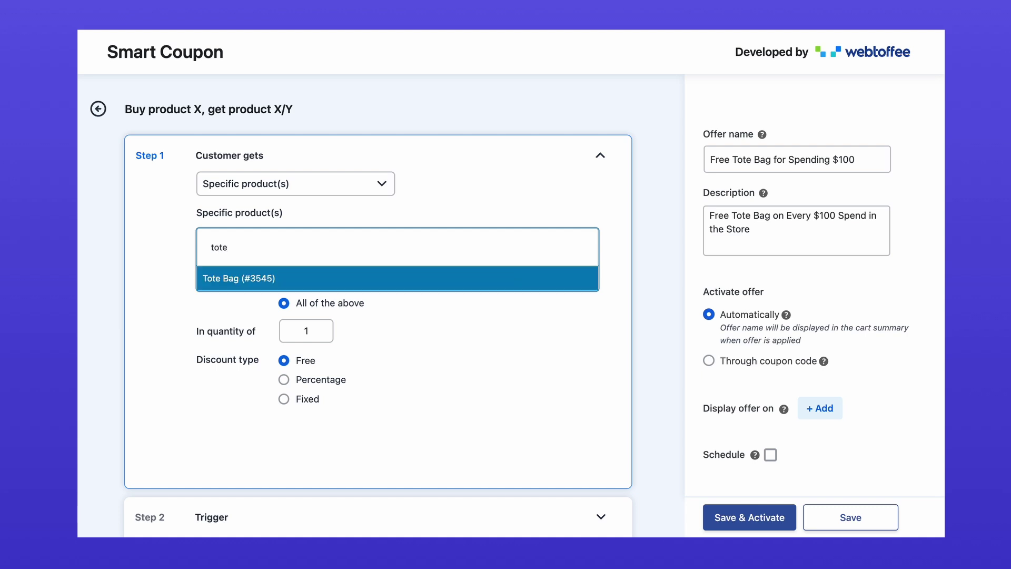
pyautogui.press('Return')
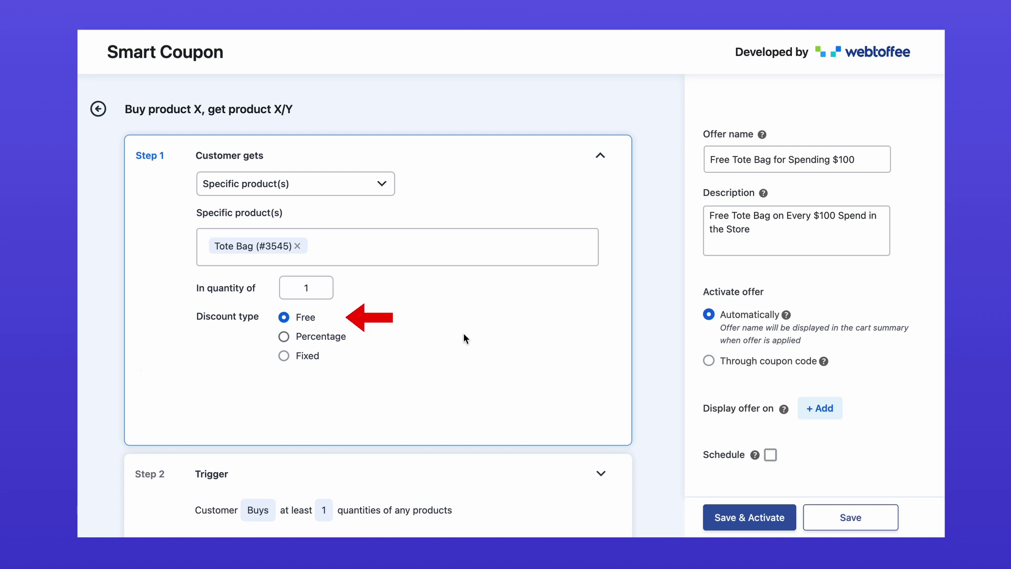
pyautogui.click(601, 158)
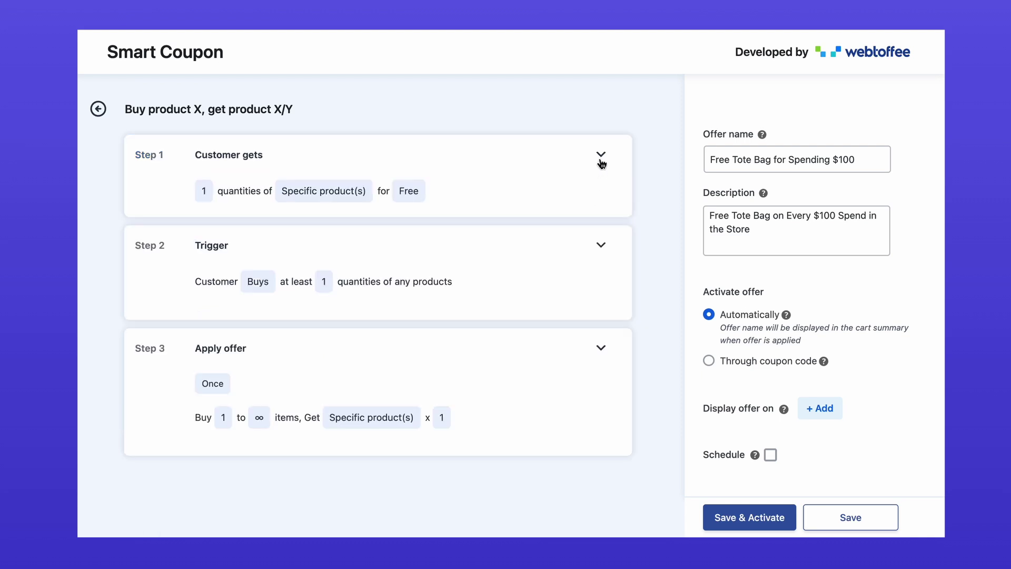
# Step: Set the trigger to a cart subtotal of at least 100
pyautogui.click(601, 247)
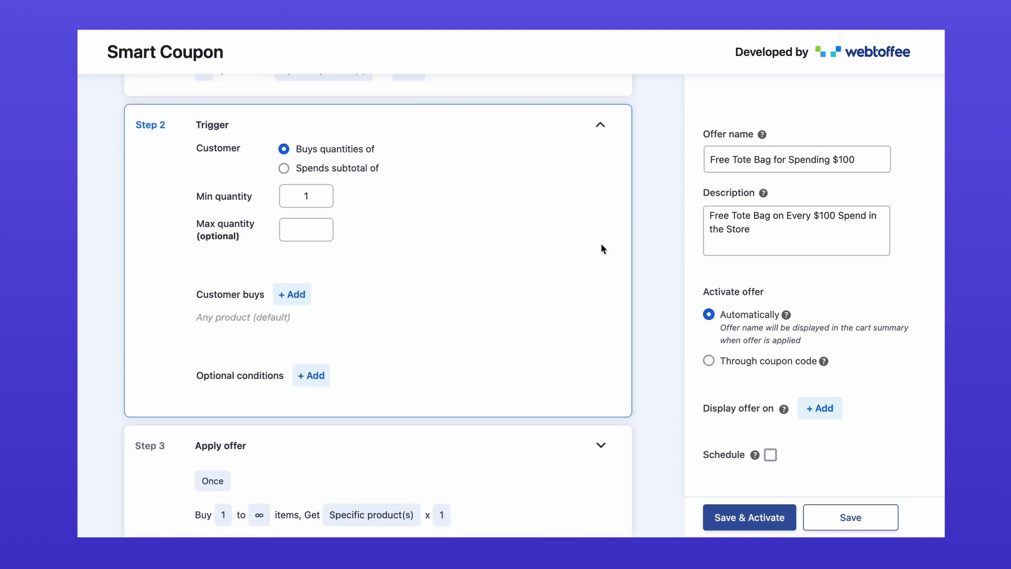
pyautogui.click(284, 168)
pyautogui.click(293, 197)
pyautogui.write('100')
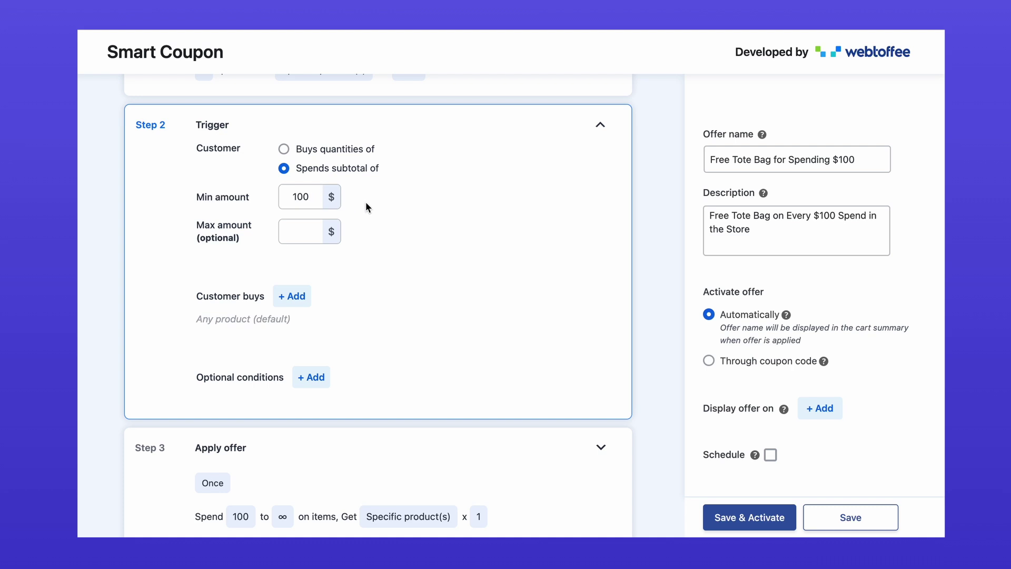
# Step: Add a Chaz Kangeroo Hoodie (MH01) product restriction, then remove it again
pyautogui.click(294, 298)
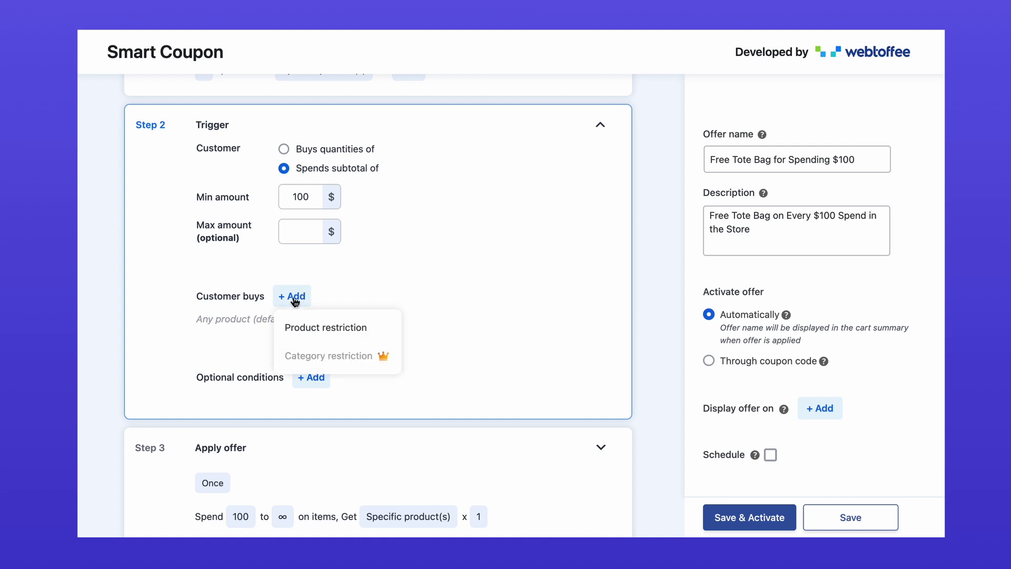
pyautogui.click(308, 326)
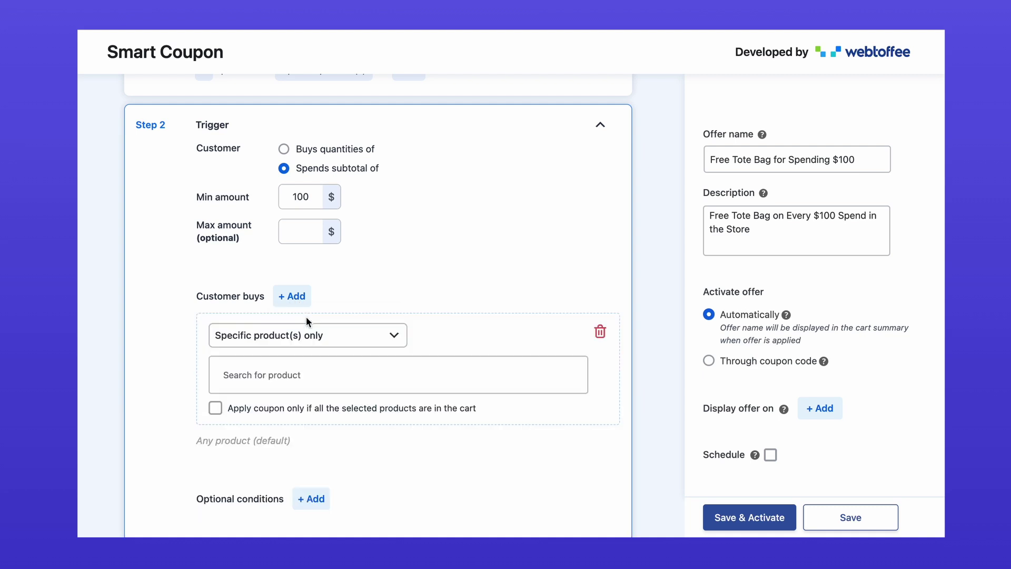
pyautogui.click(283, 364)
pyautogui.write('hood')
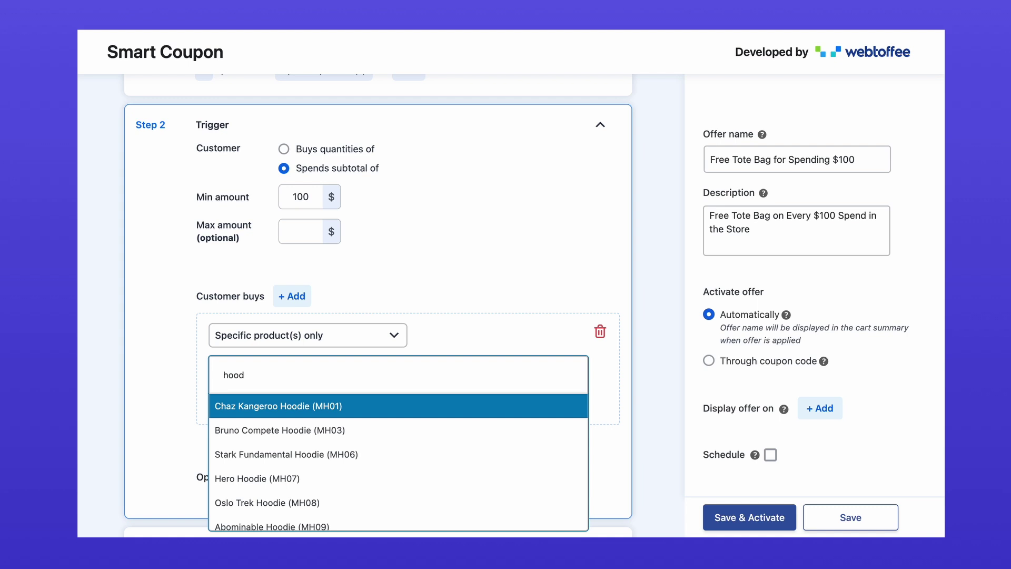
pyautogui.click(377, 412)
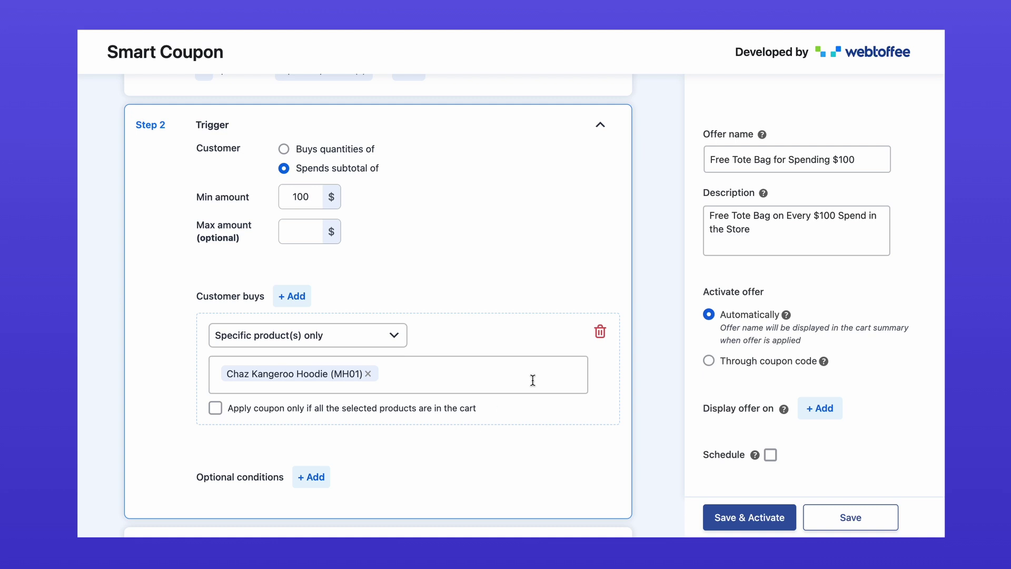
pyautogui.click(600, 332)
# Step: Browse the optional conditions list, then expand the Apply offer step
pyautogui.click(327, 377)
pyautogui.scroll(-1, 478, 374)
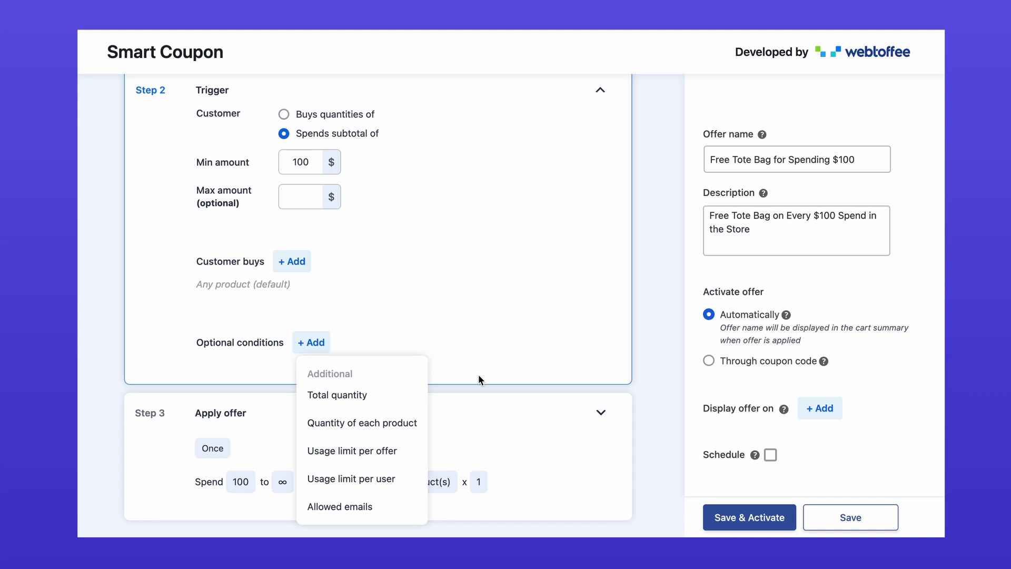
pyautogui.click(478, 379)
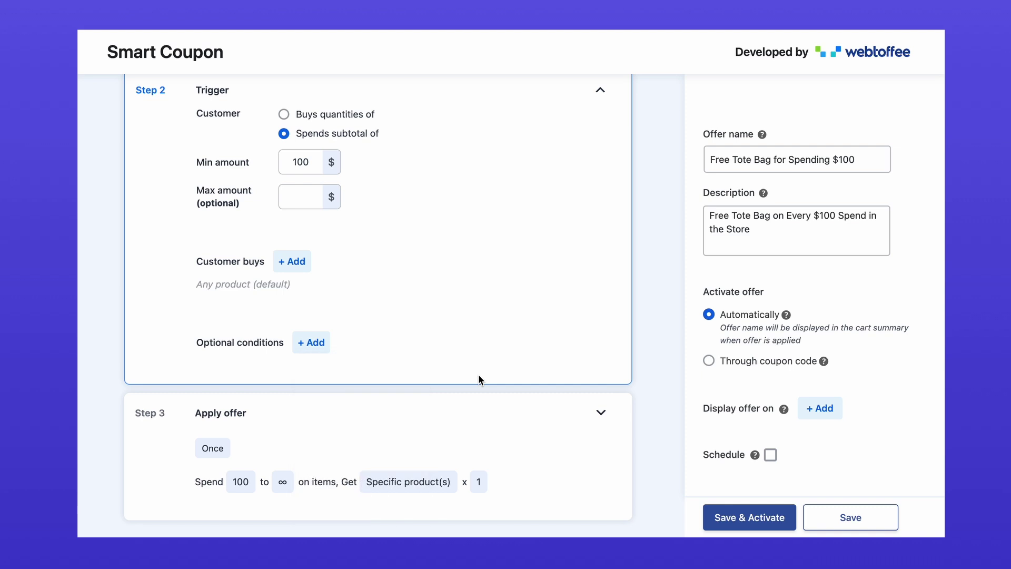
pyautogui.click(600, 415)
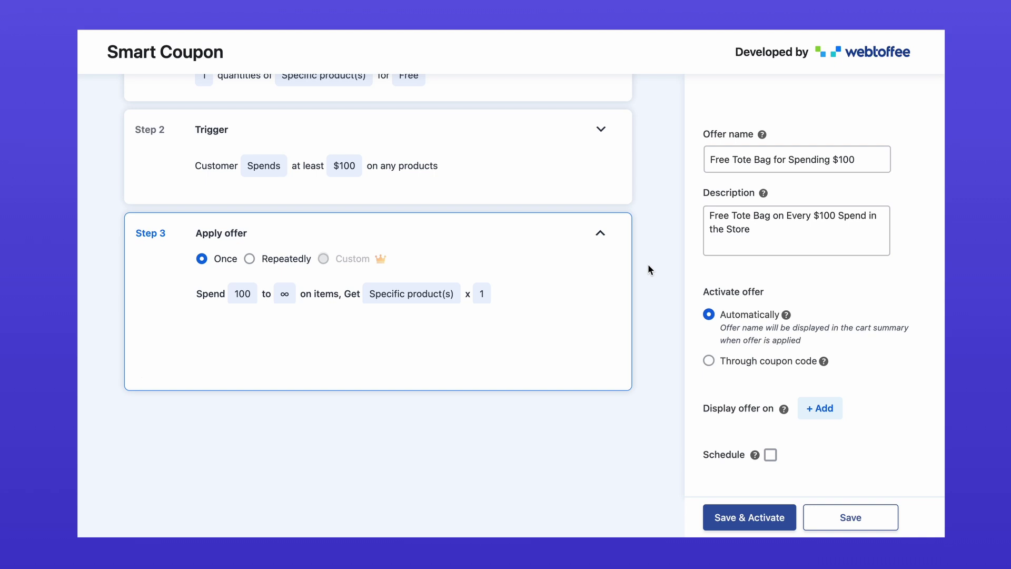
# Step: Apply the offer repeatedly, schedule it 06/01/2025–30/01/2025, and save and activate it
pyautogui.click(250, 259)
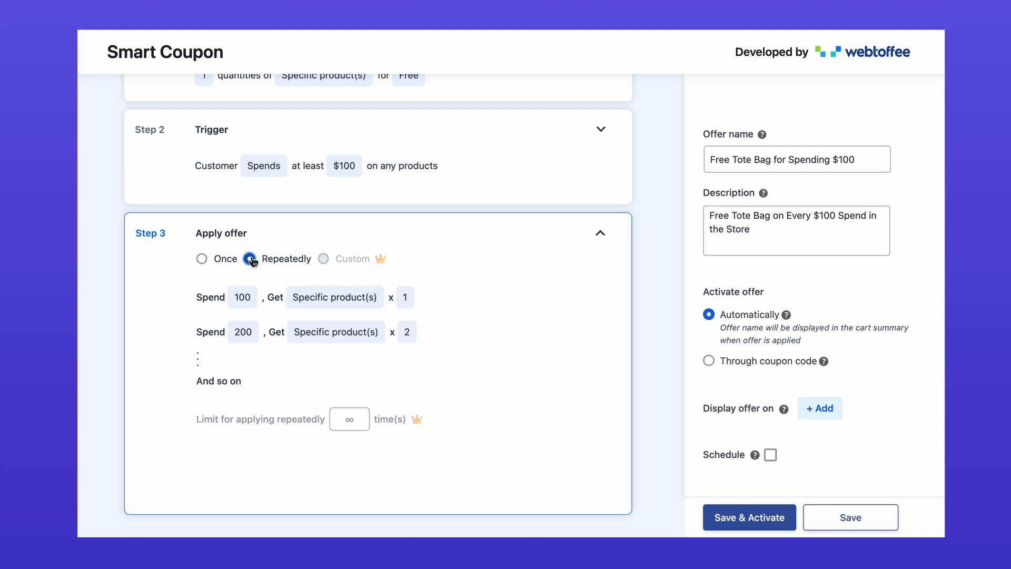
pyautogui.click(601, 233)
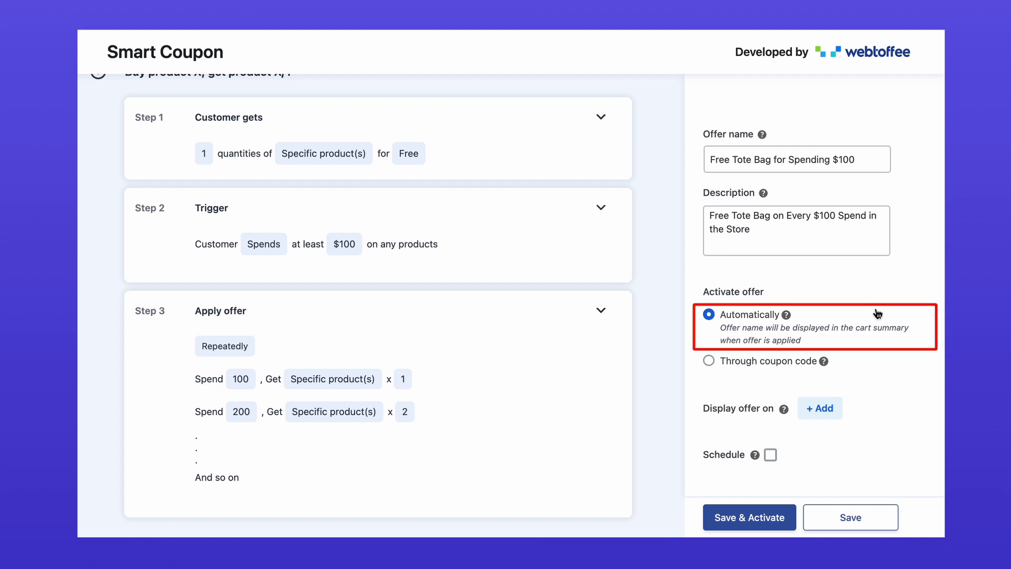
pyautogui.click(771, 457)
pyautogui.scroll(-2, 826, 457)
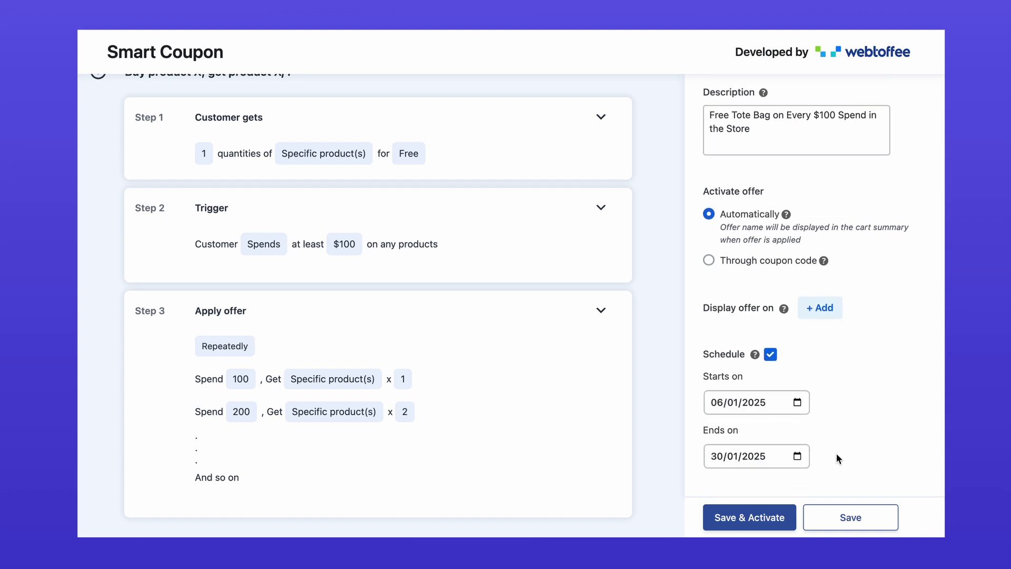
pyautogui.click(783, 524)
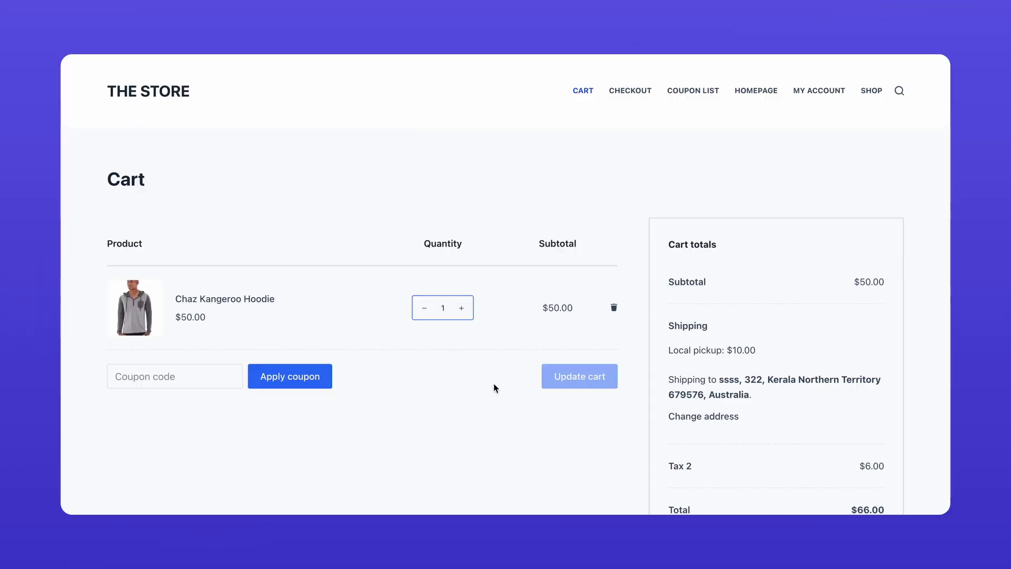
# Step: Raise the cart's Chaz Kangeroo Hoodie quantity to 6, updating the cart at 2, 3, 4 and 6
pyautogui.click(467, 314)
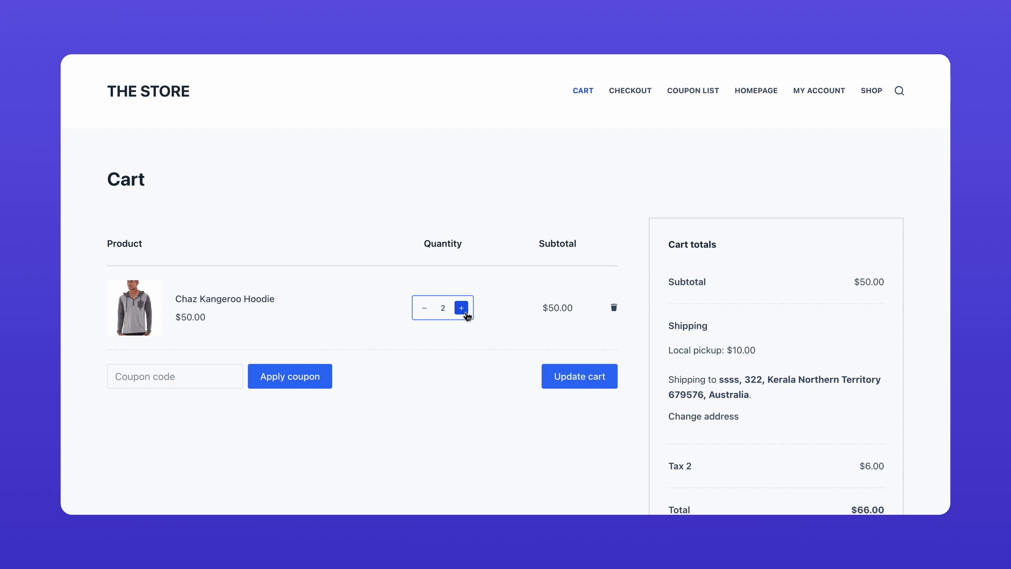
pyautogui.click(561, 392)
pyautogui.scroll(-2, 560, 392)
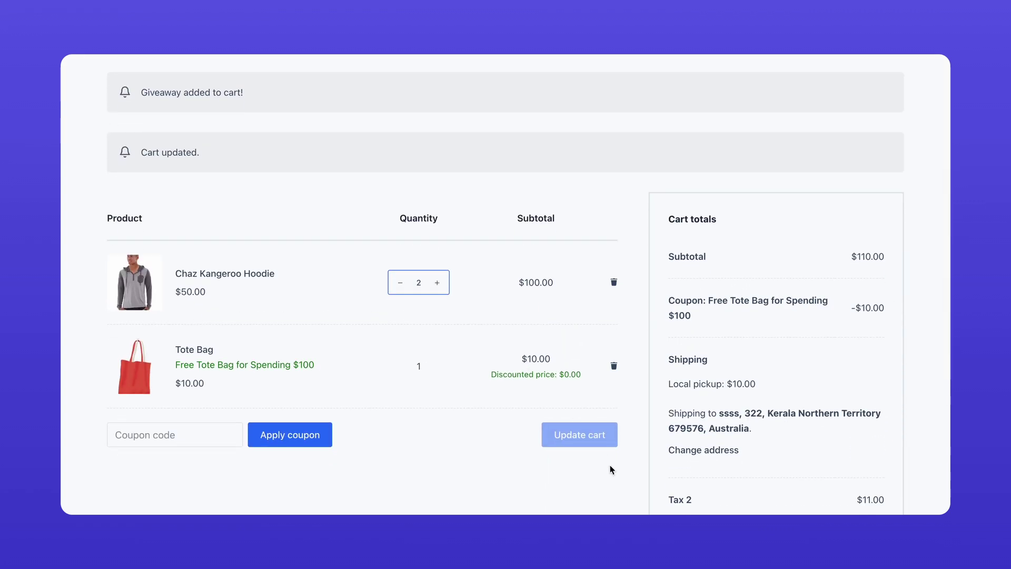
pyautogui.click(444, 283)
pyautogui.click(574, 433)
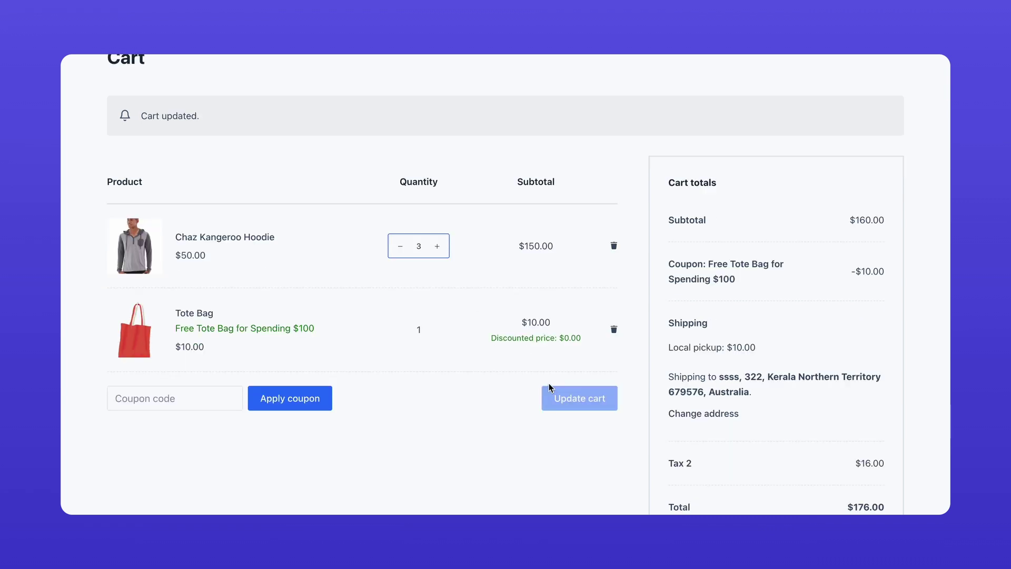
pyautogui.click(437, 246)
pyautogui.click(545, 394)
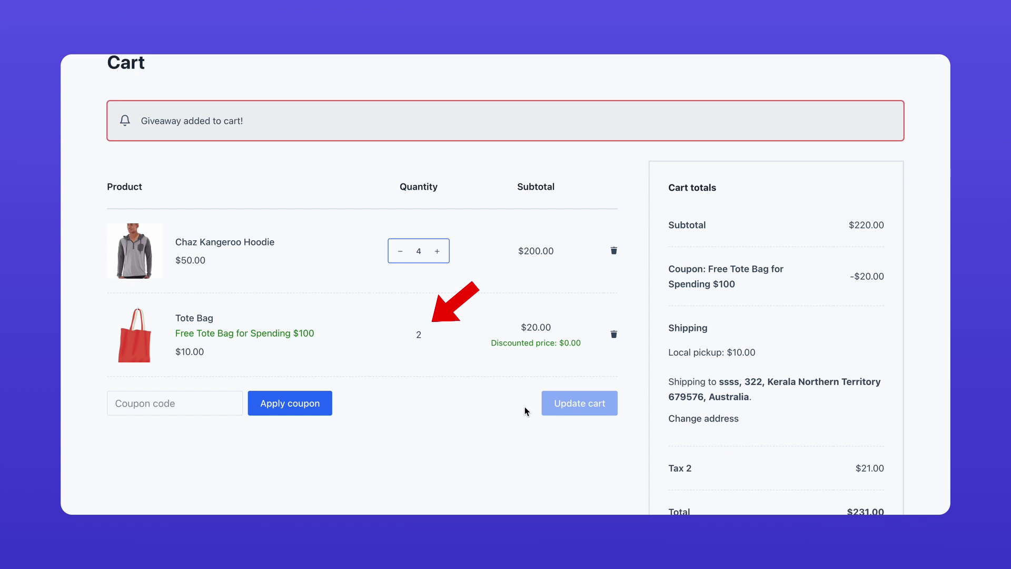
pyautogui.click(438, 258)
pyautogui.click(437, 258)
pyautogui.click(548, 420)
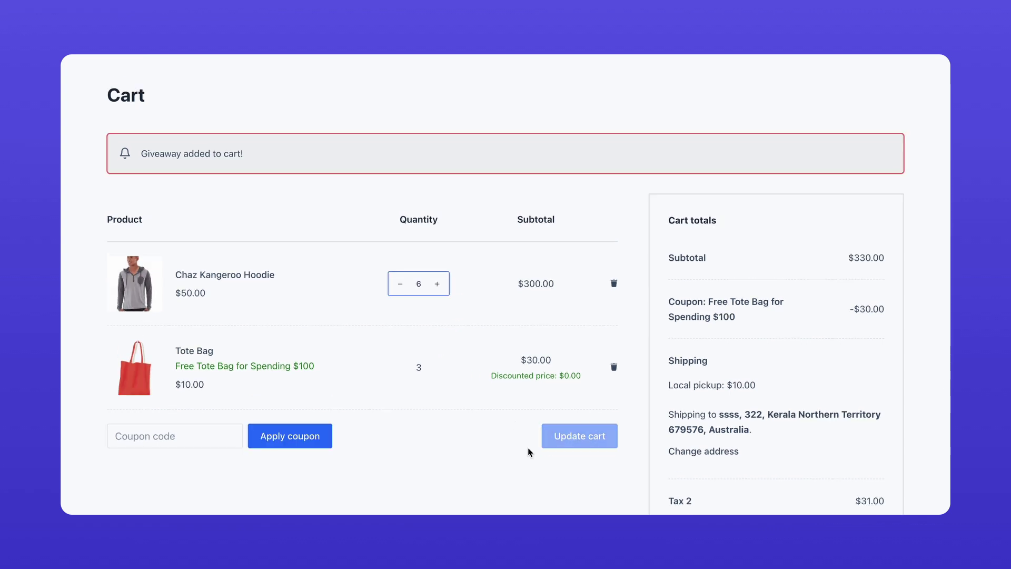